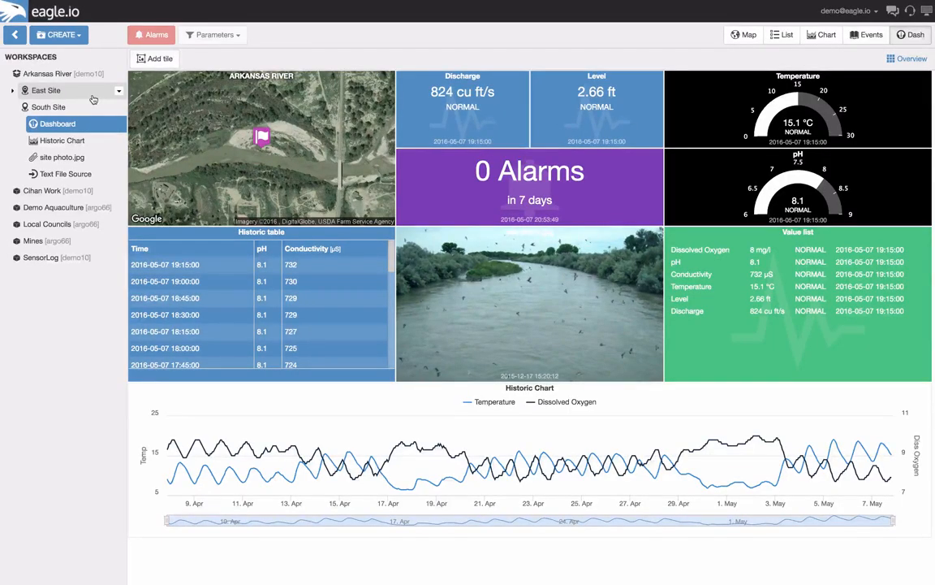
View the existing East Site and SensorLog dashboards, and create a new dashboard under South Site
click(94, 97)
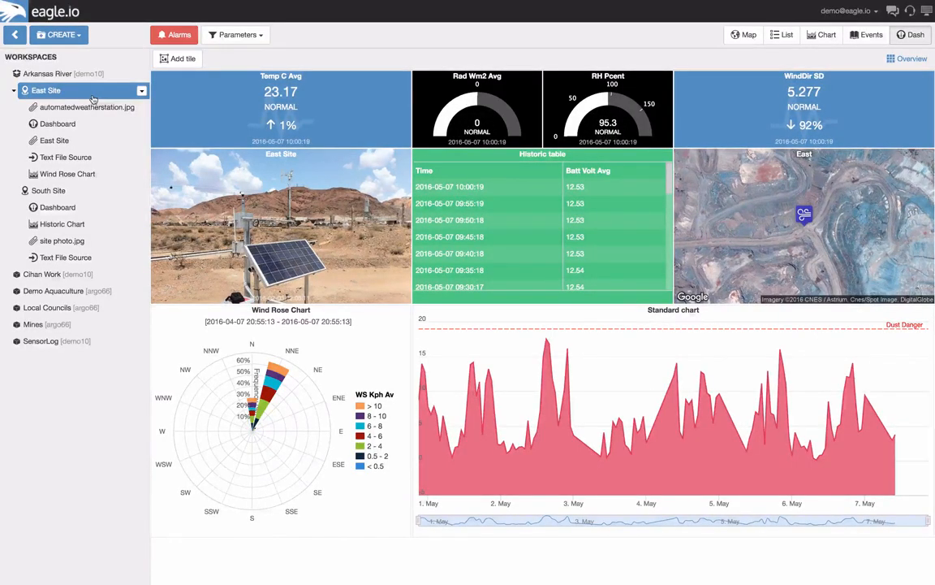
click(84, 342)
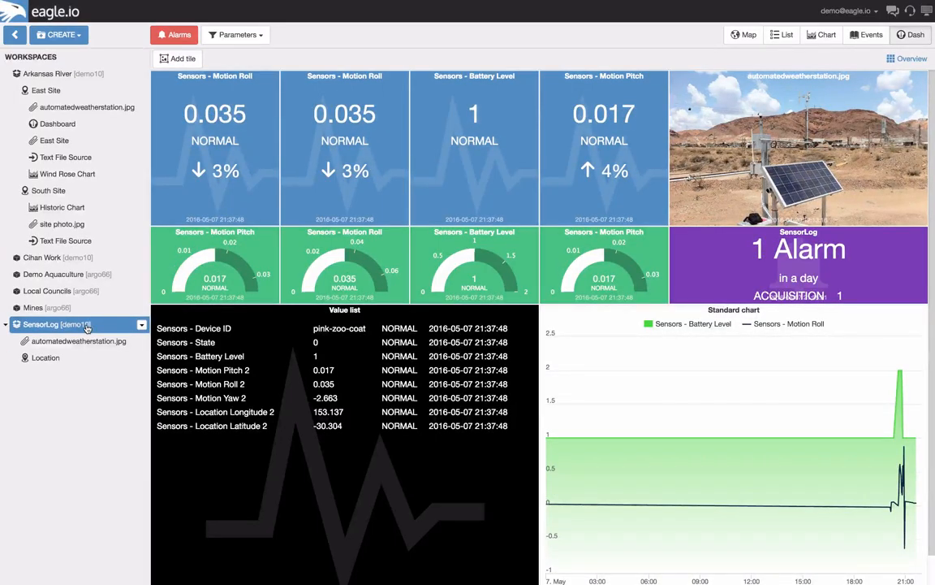
click(141, 191)
mouse_move(167, 237)
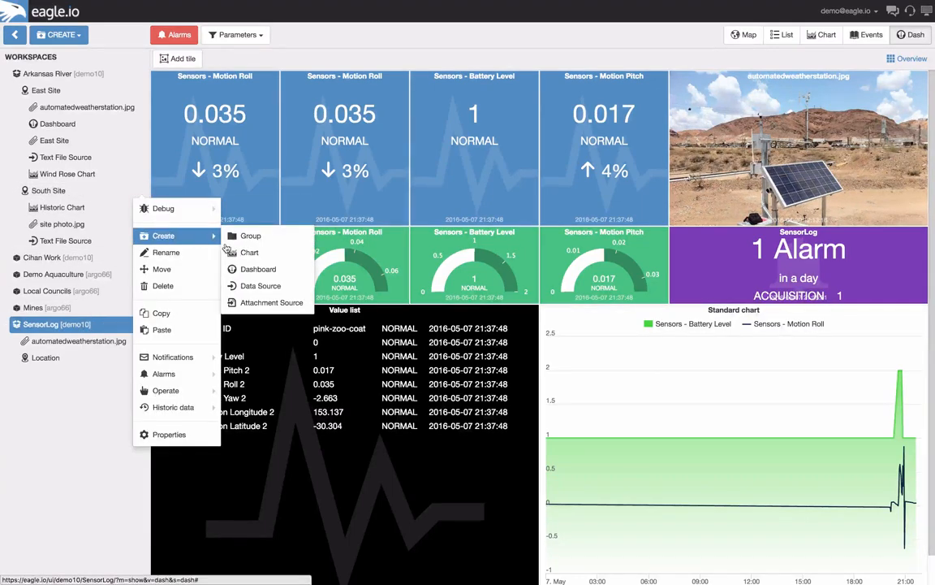
click(254, 269)
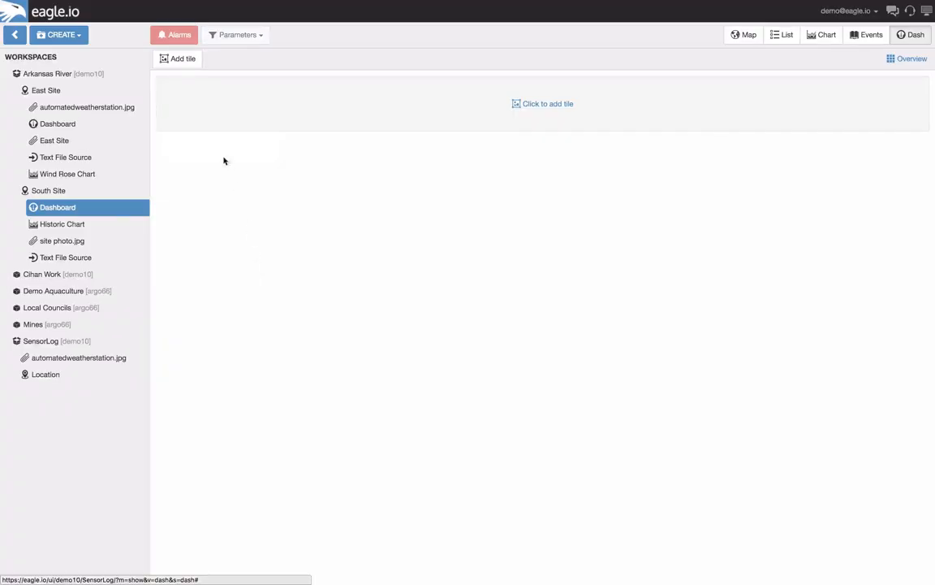
Add an attachment image tile and two value tiles to the empty South Site dashboard
click(180, 61)
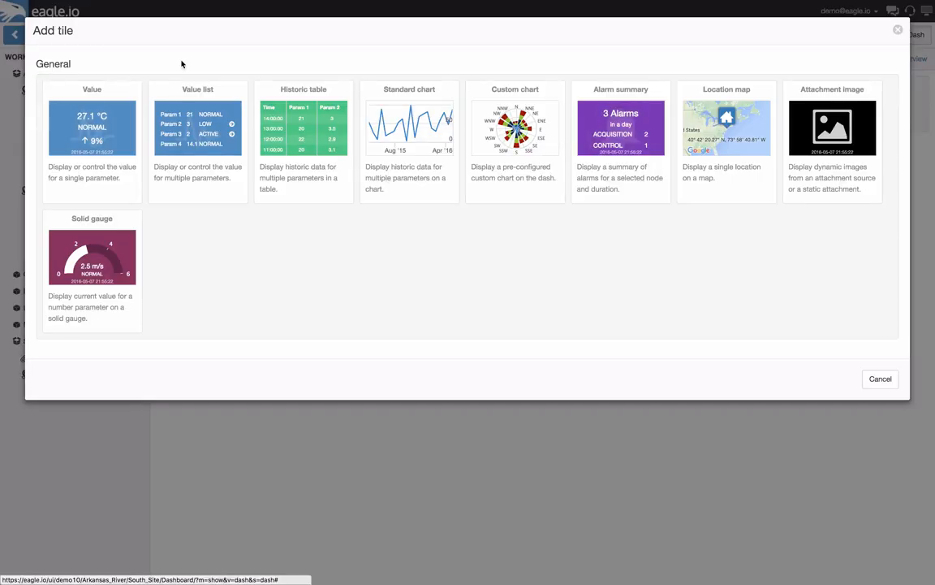
click(807, 142)
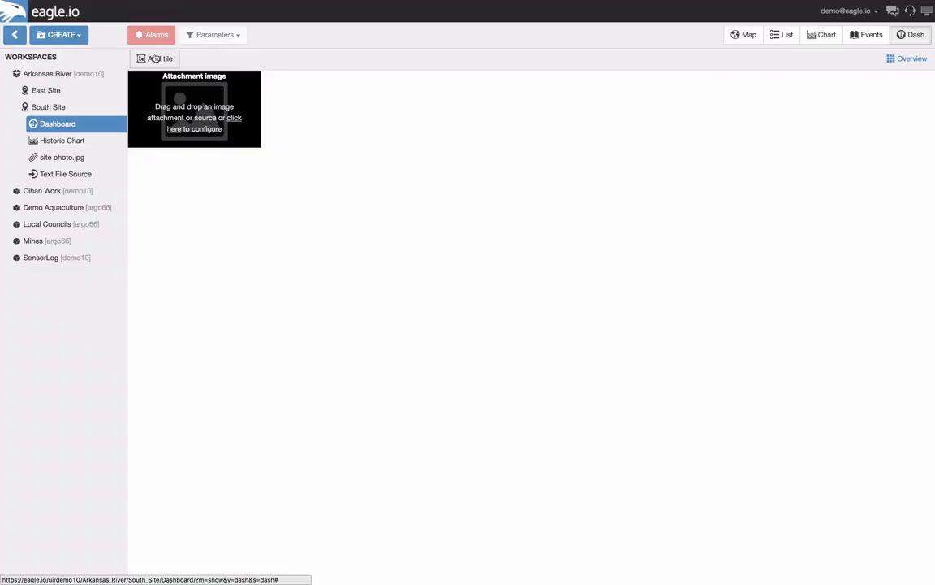
click(156, 58)
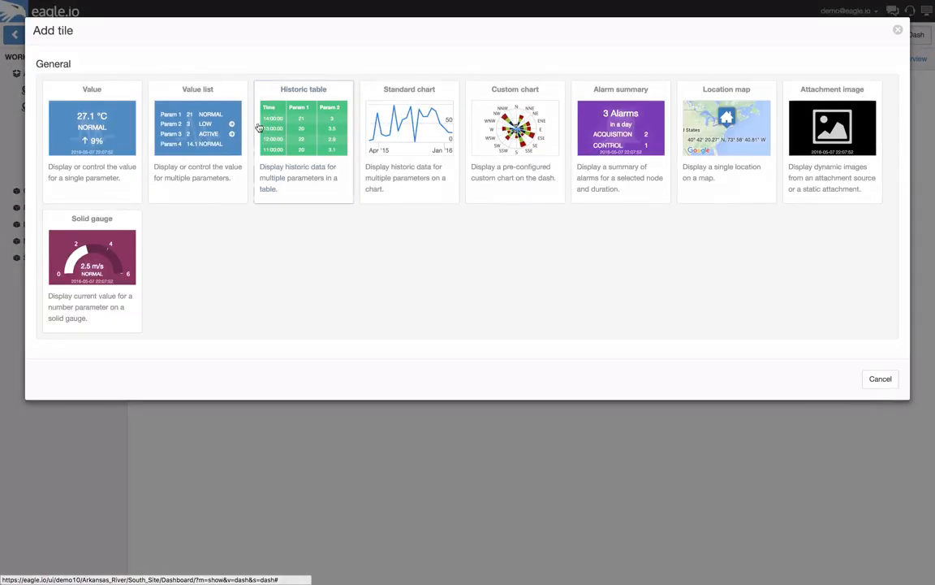
click(93, 126)
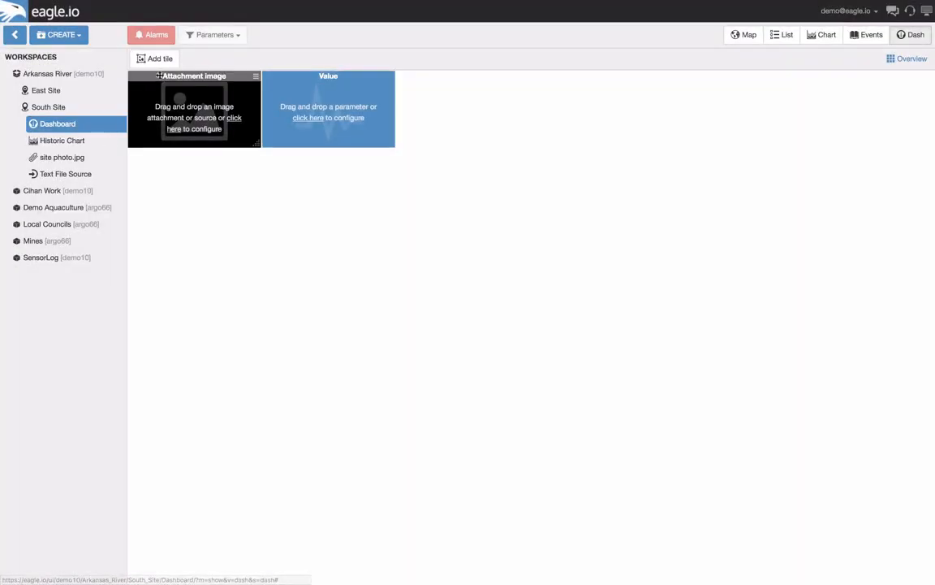
click(147, 58)
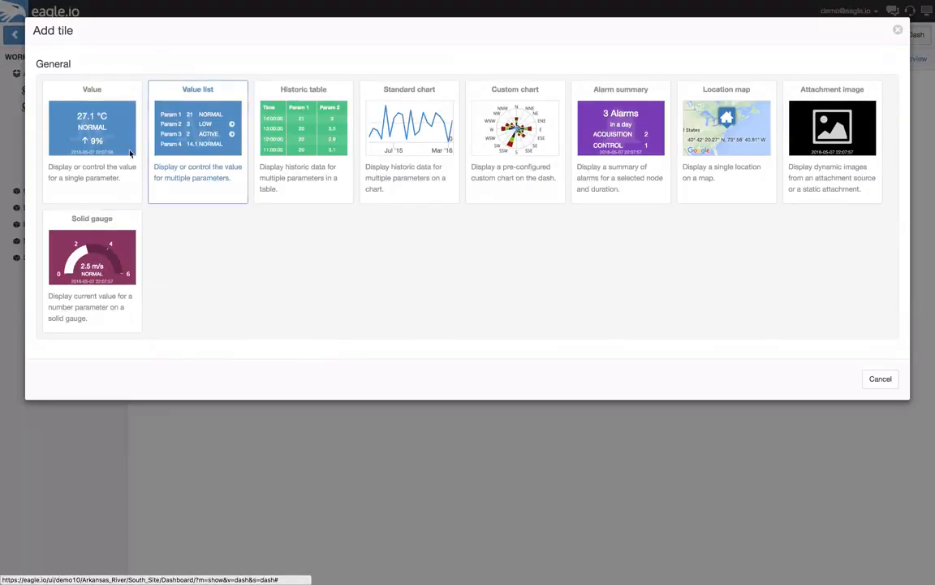
click(98, 151)
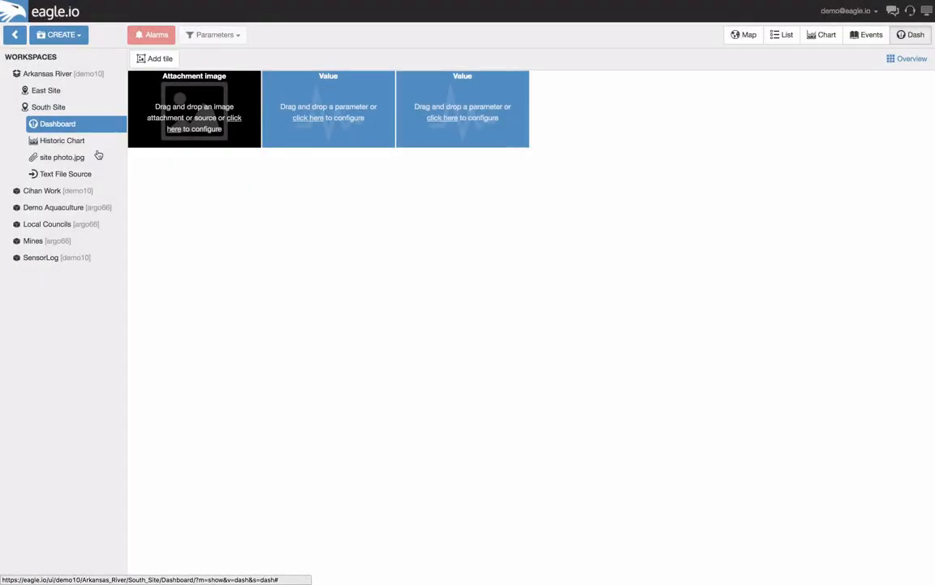
Add two solid gauge tiles and an alarm summary tile to the dashboard
click(159, 59)
click(92, 251)
click(157, 59)
click(91, 252)
click(157, 59)
click(610, 129)
Enlarge the attachment image tile to two columns by two rows, and widen the alarm summary and both solid gauges to two columns
drag(278, 161, 393, 223)
drag(525, 223, 662, 224)
drag(795, 146, 919, 142)
drag(795, 223, 918, 215)
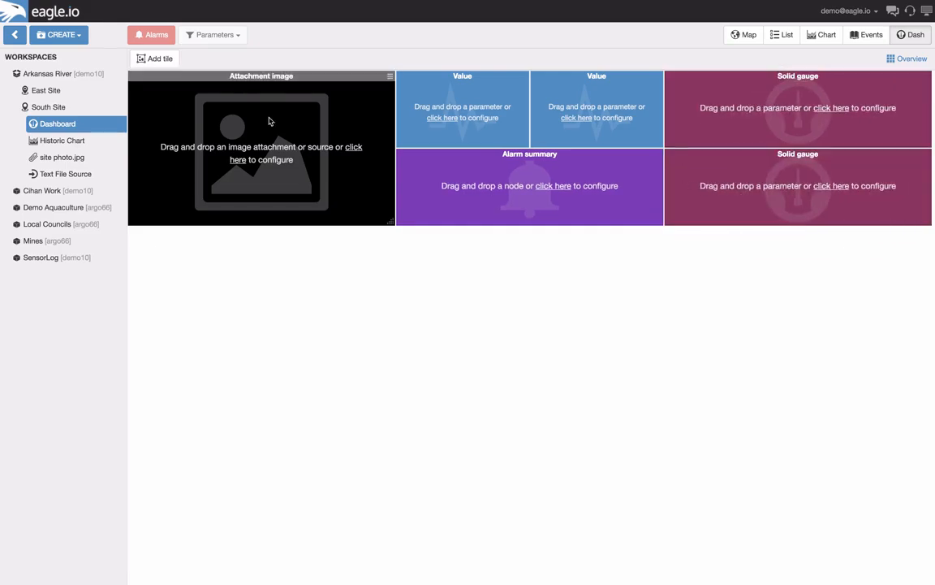
Add a value list tile and a location map tile, each enlarged to two columns by two rows
click(149, 62)
click(185, 138)
drag(260, 304, 393, 380)
click(154, 62)
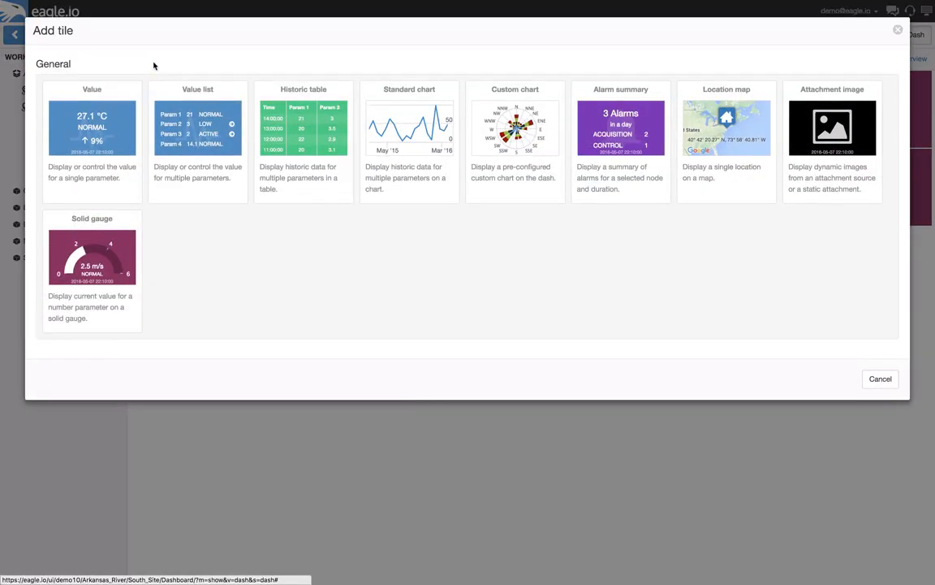
click(708, 172)
drag(533, 299, 659, 378)
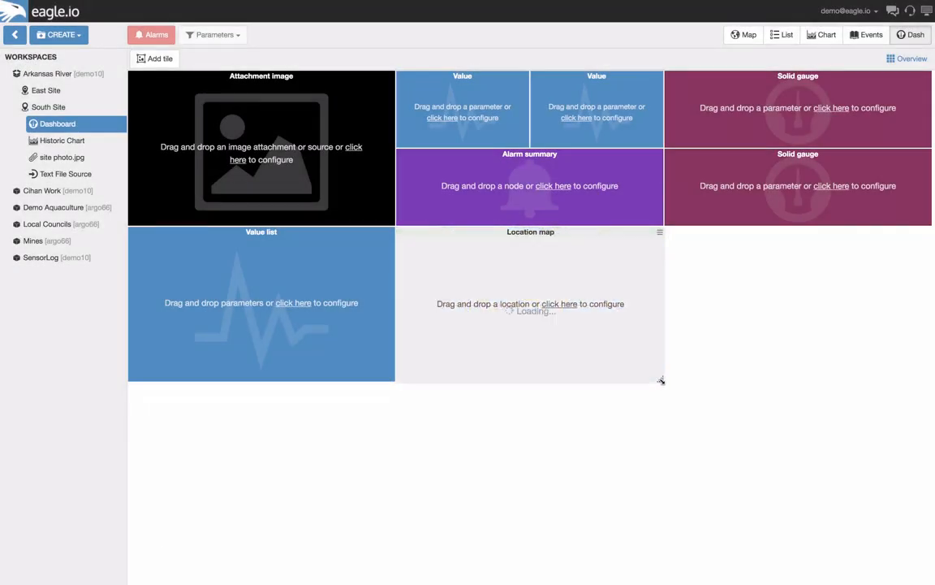
Add a historic table tile of two columns by two rows and a custom chart tile spanning the full dashboard width
click(156, 59)
click(297, 161)
drag(767, 324, 926, 377)
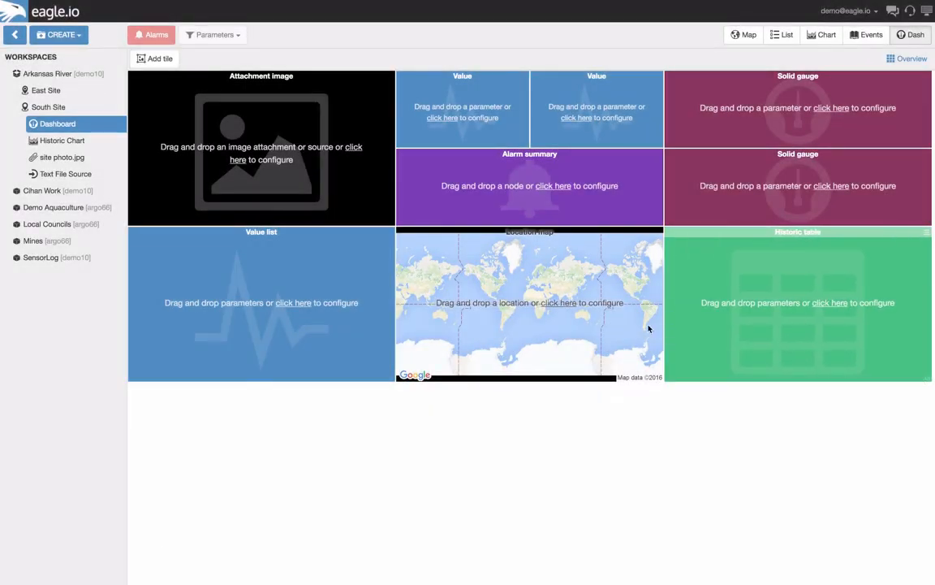
click(154, 59)
click(516, 161)
drag(392, 532, 877, 559)
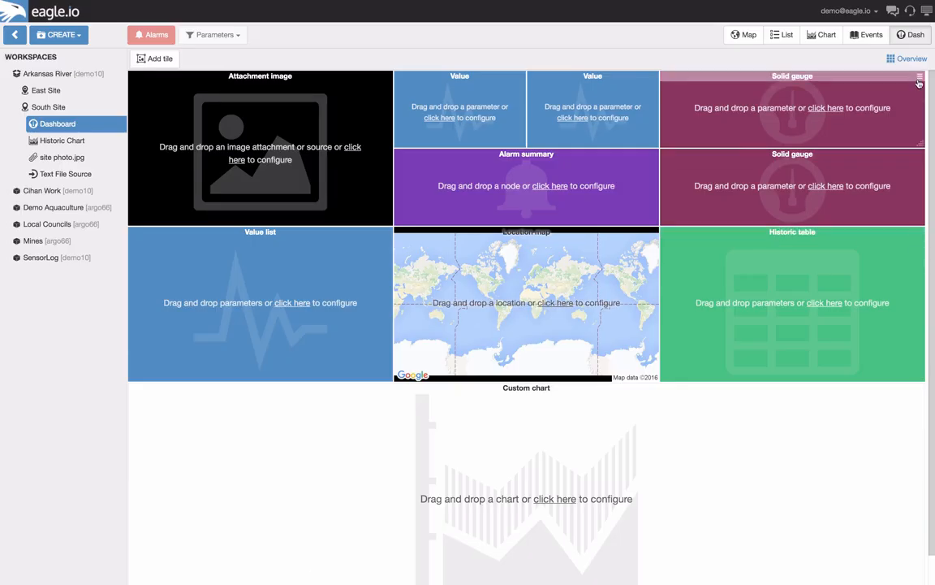
Change the style of both solid gauge tiles to black
click(919, 81)
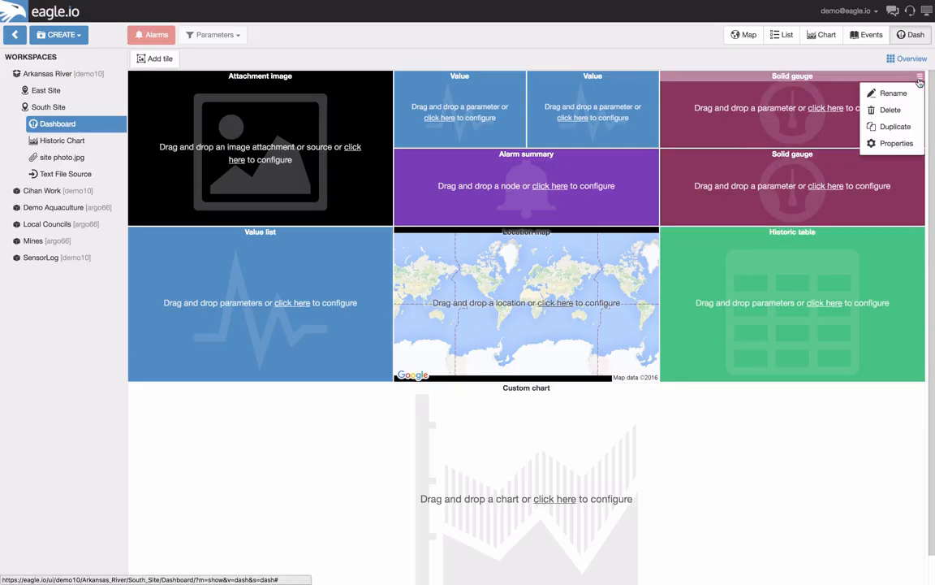
click(893, 143)
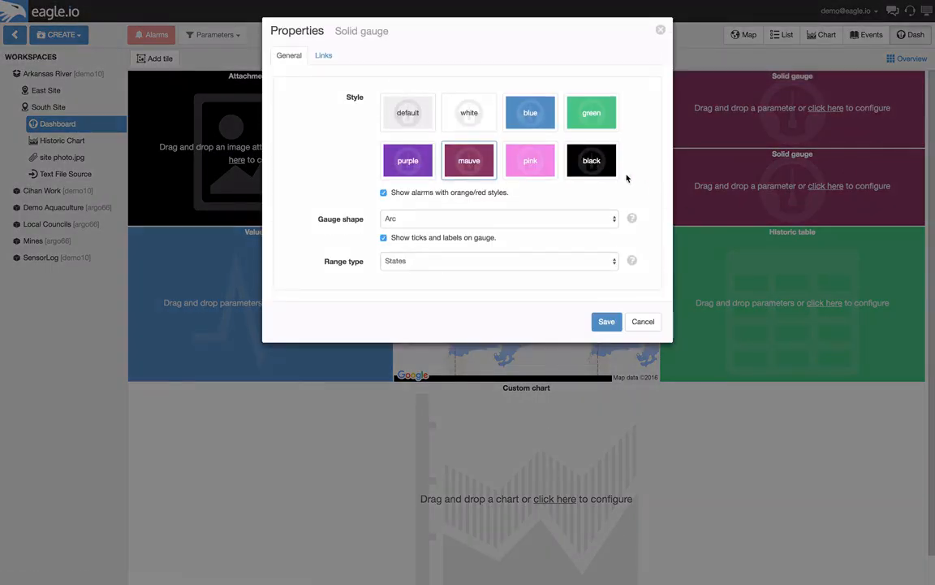
click(606, 322)
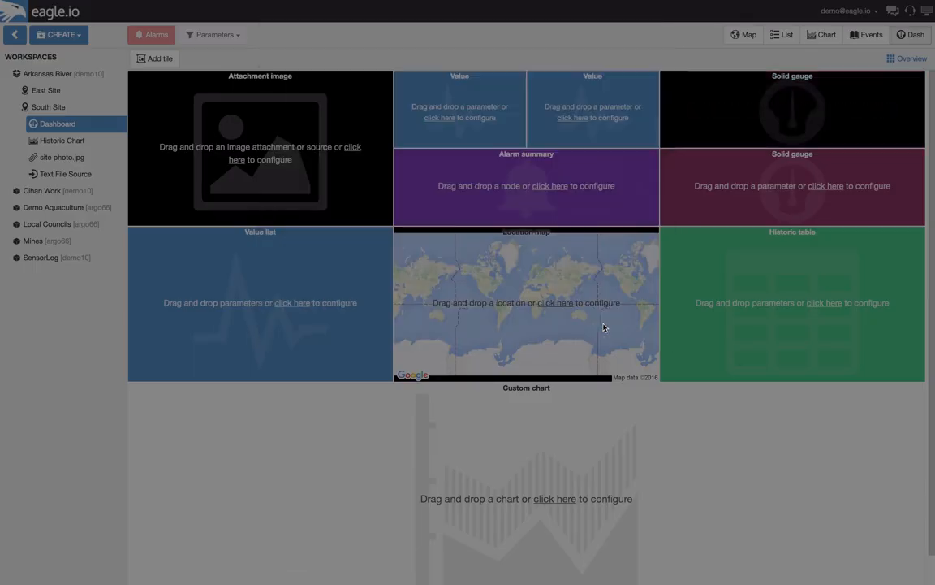
click(920, 156)
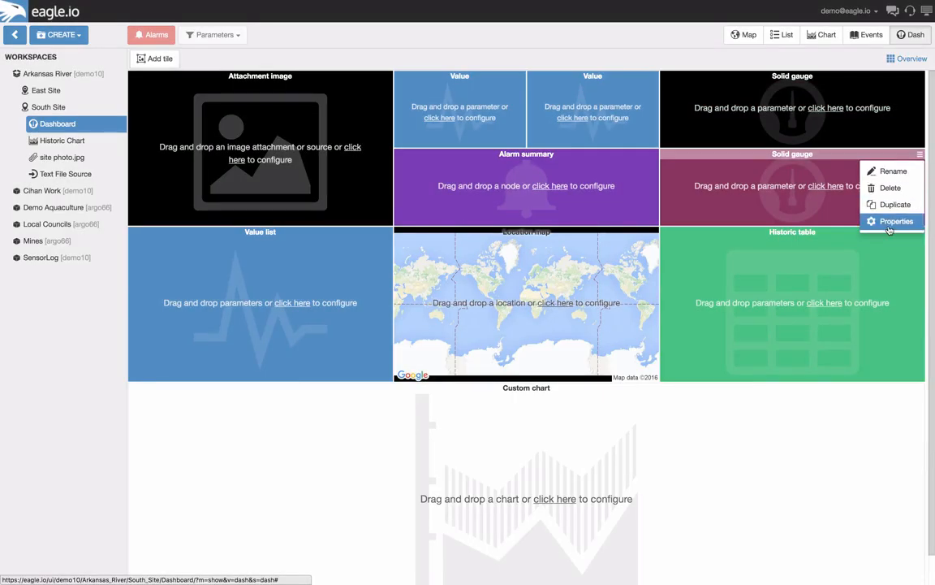
click(893, 216)
click(591, 158)
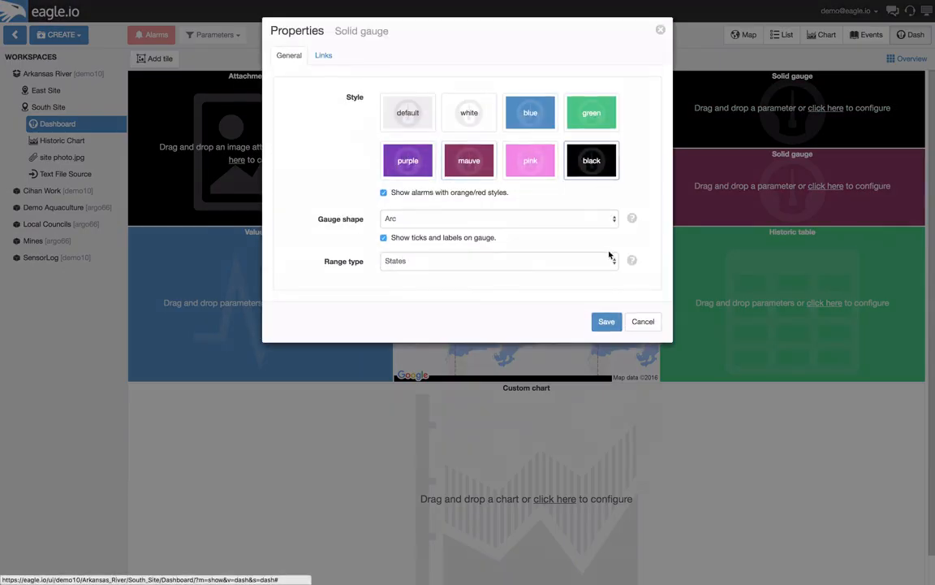
click(603, 321)
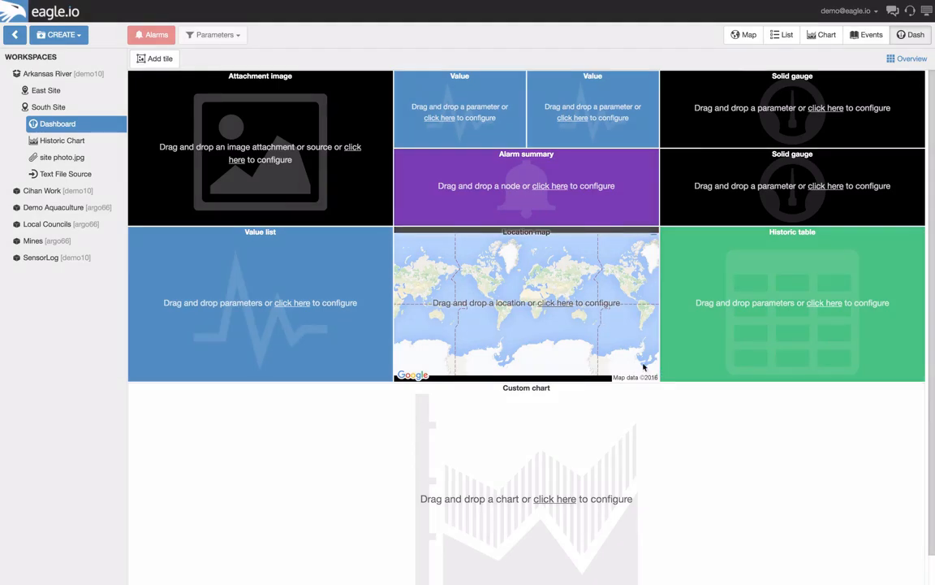
Expand the Text File Source parameters in the workspace tree and assign site photo.jpg to the dashboard's attachment image tile
click(53, 175)
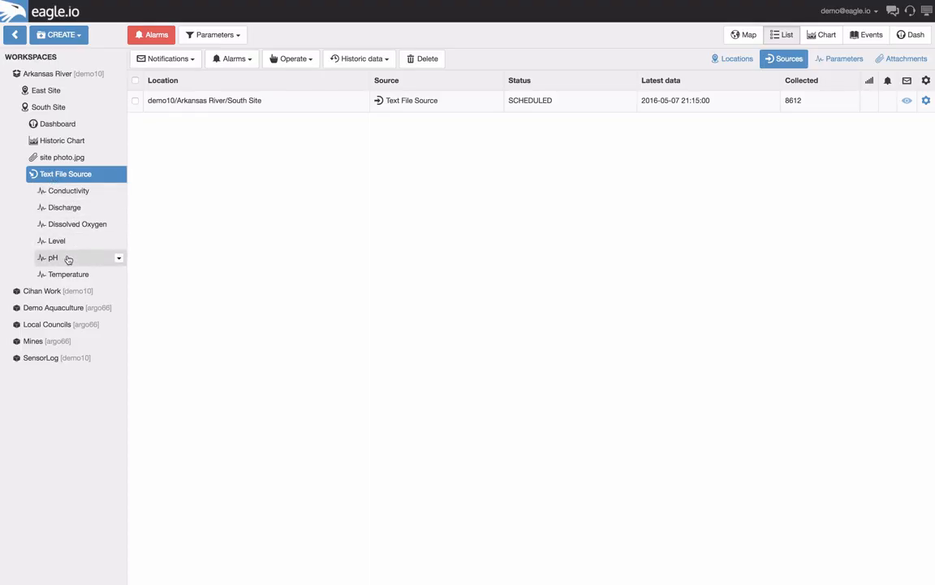
click(57, 126)
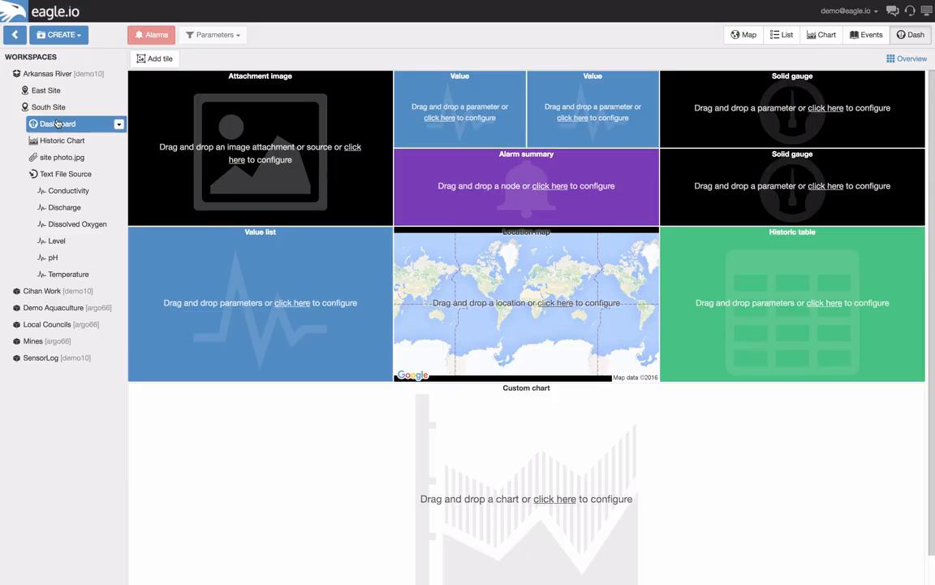
drag(50, 157, 212, 142)
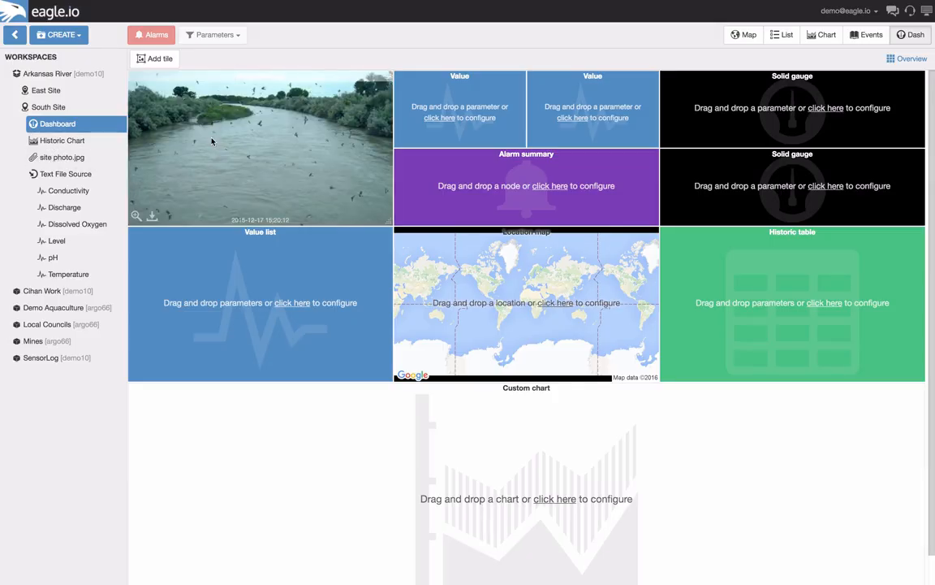
Assign the Conductivity parameter to the first value tile and Discharge to the second
drag(117, 190, 163, 196)
drag(404, 131, 442, 119)
drag(105, 211, 592, 119)
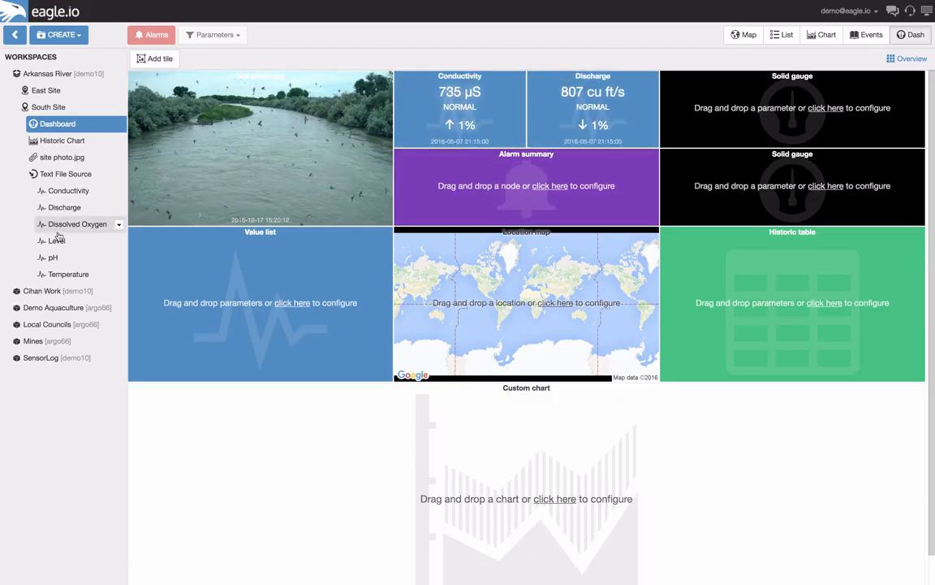
Assign Level to the upper solid gauge, pH to the lower one, and Text File Source to the alarm summary tile
drag(57, 241, 506, 232)
drag(749, 117, 748, 117)
drag(56, 258, 750, 193)
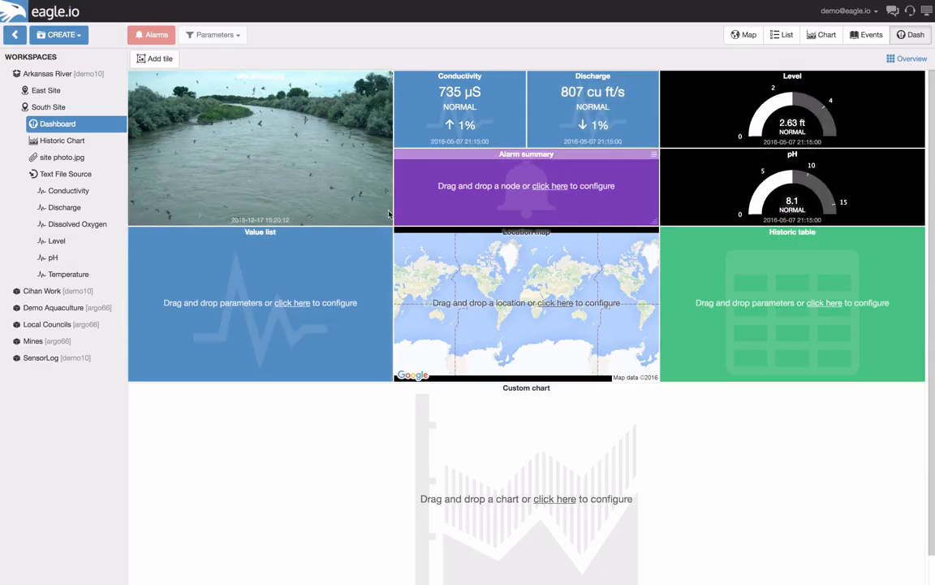
drag(54, 179, 516, 184)
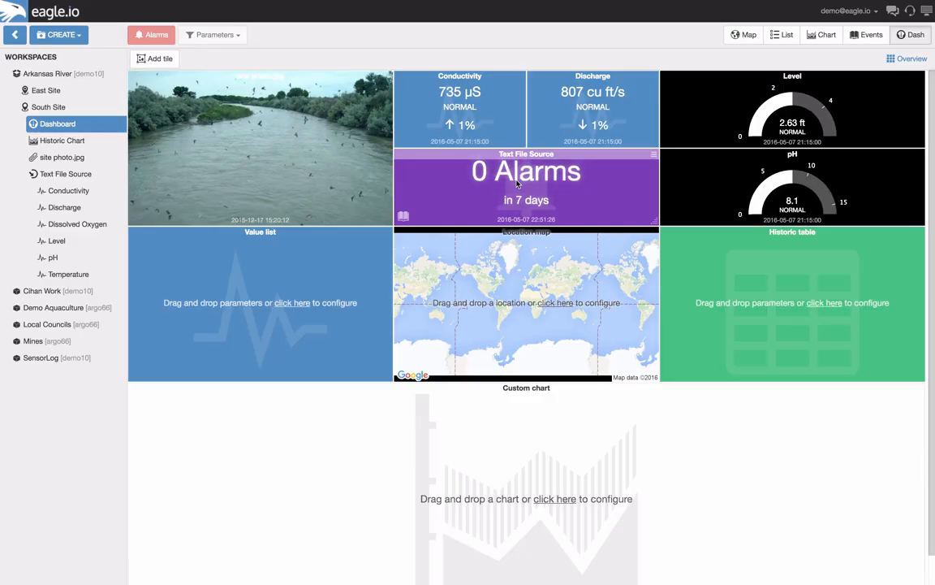
Add the Conductivity, Dissolved Oxygen and Temperature parameters to the value list tile
drag(60, 191, 231, 268)
drag(122, 224, 160, 286)
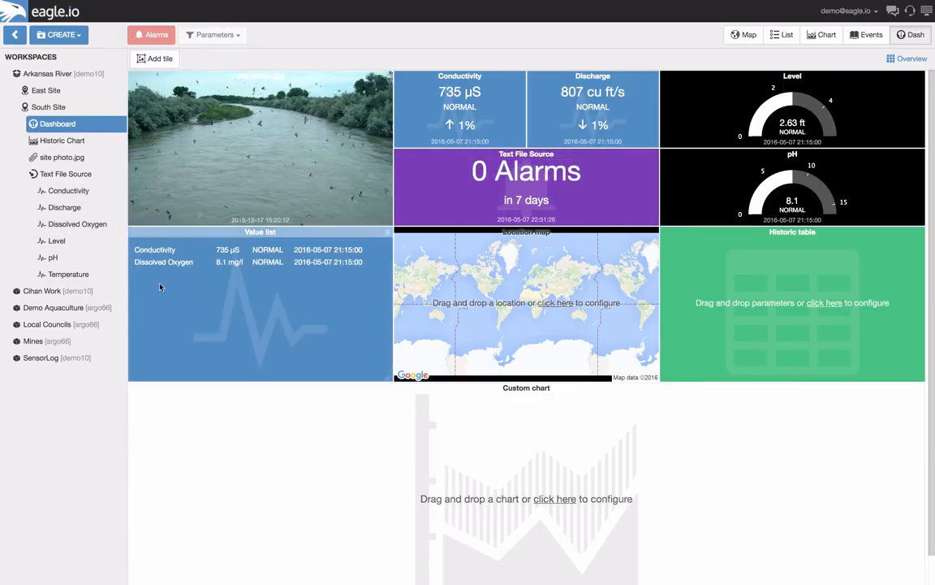
drag(68, 273, 200, 295)
Add the Discharge, Conductivity and Temperature parameters to the historic table tile
drag(117, 207, 728, 286)
drag(119, 190, 756, 314)
drag(69, 273, 801, 297)
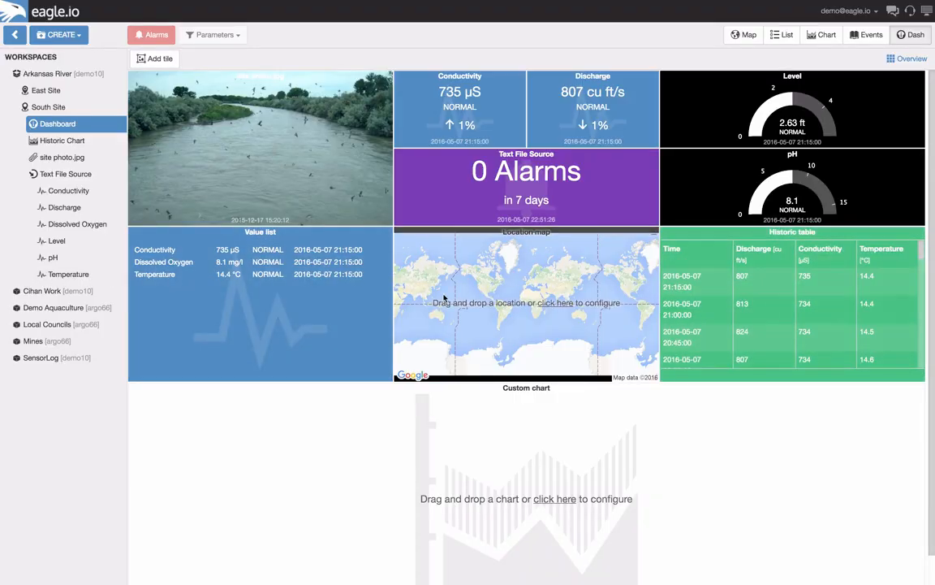
Assign South Site to the location map tile and set its map to Satellite style with a closer zoom
mouse_move(32, 107)
mouse_down()
mouse_move(251, 260)
mouse_move(601, 244)
mouse_up()
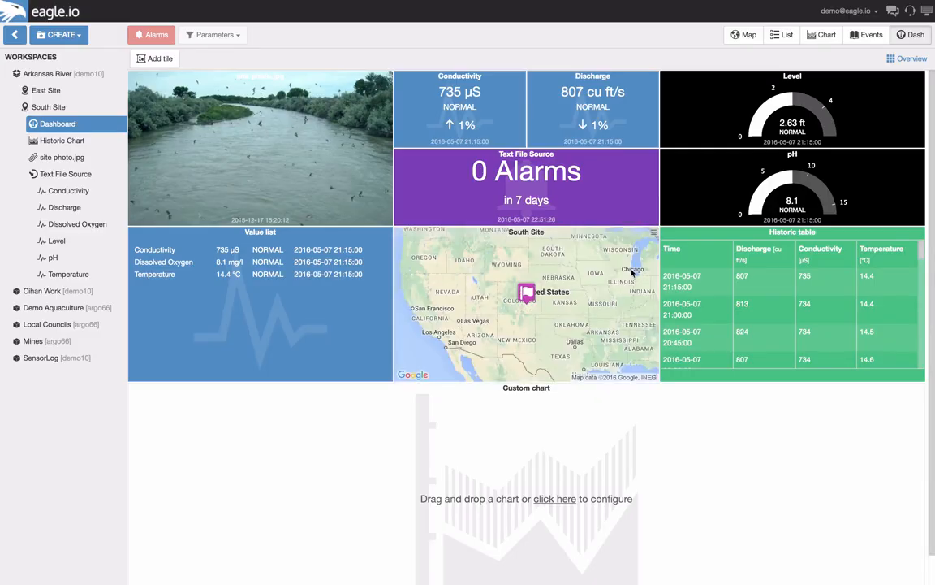
click(653, 236)
click(622, 299)
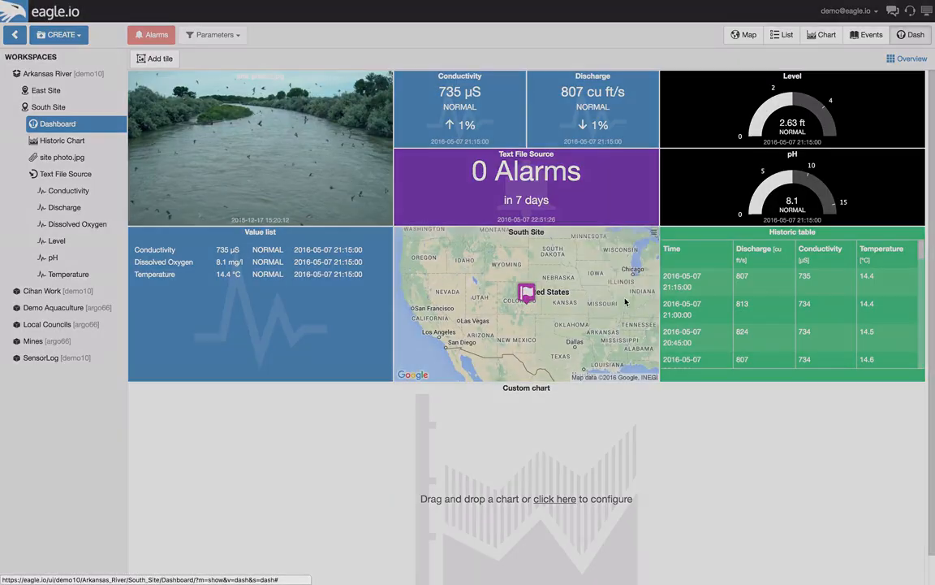
click(463, 112)
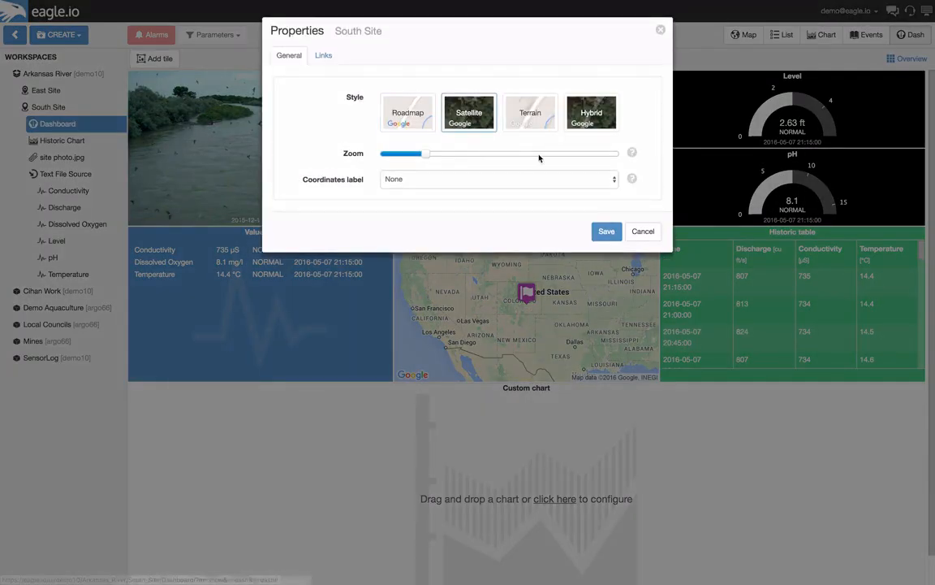
click(605, 233)
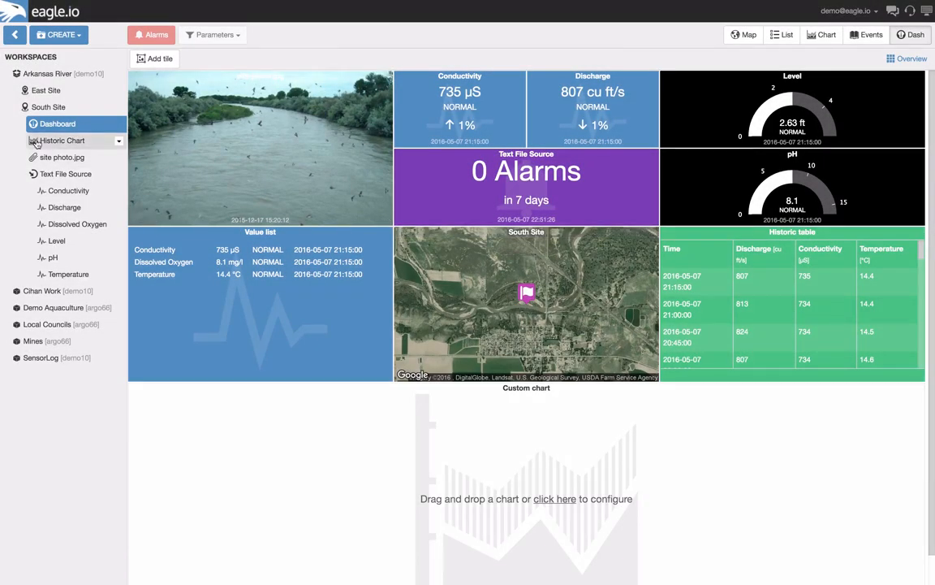
Assign the existing Historic Chart to the custom chart tile below the other tiles
drag(55, 145, 296, 274)
drag(312, 376, 505, 456)
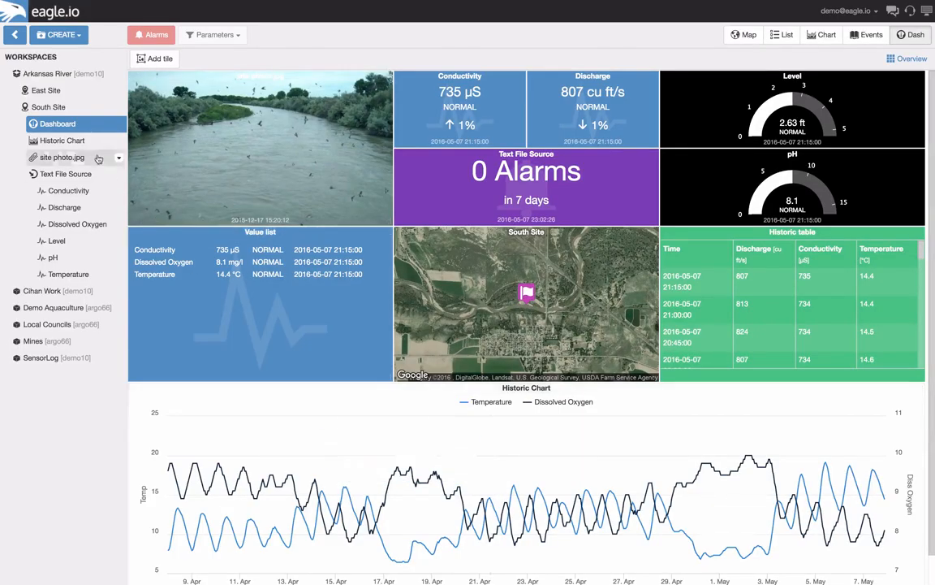
Create a new dashboard directly under the Arkansas River workspace
right_click(58, 77)
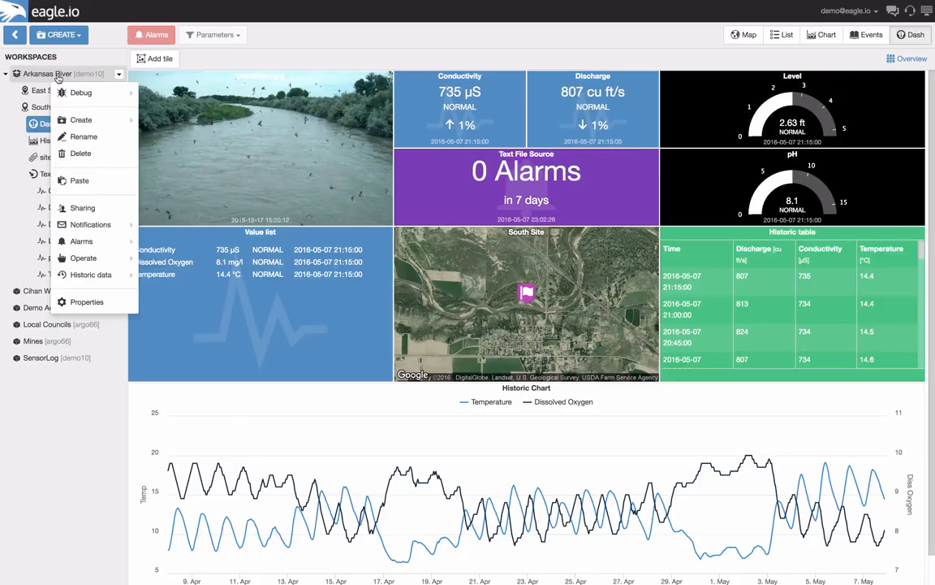
mouse_move(100, 122)
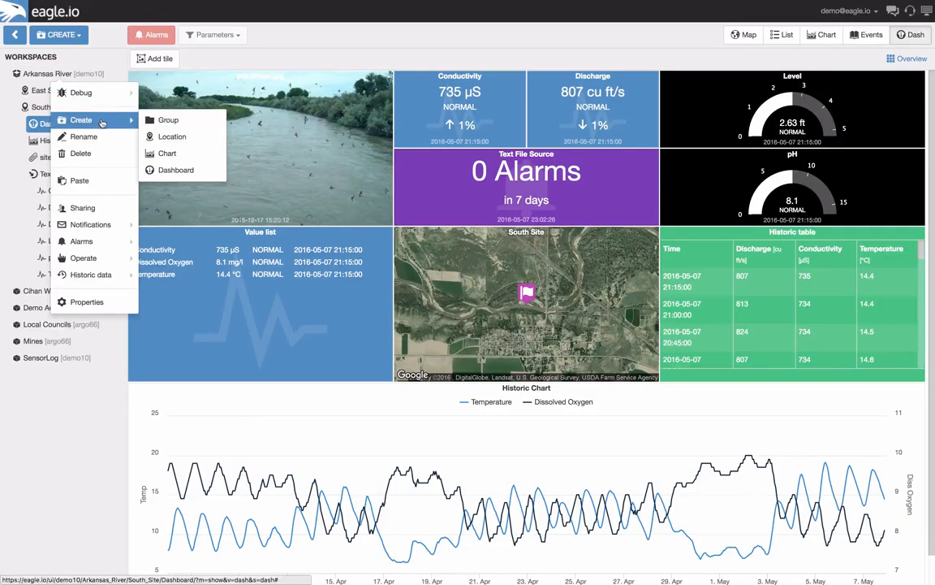
click(184, 169)
Add two attachment image tiles, stack them one above the other and enlarge both to double width and double height
click(156, 58)
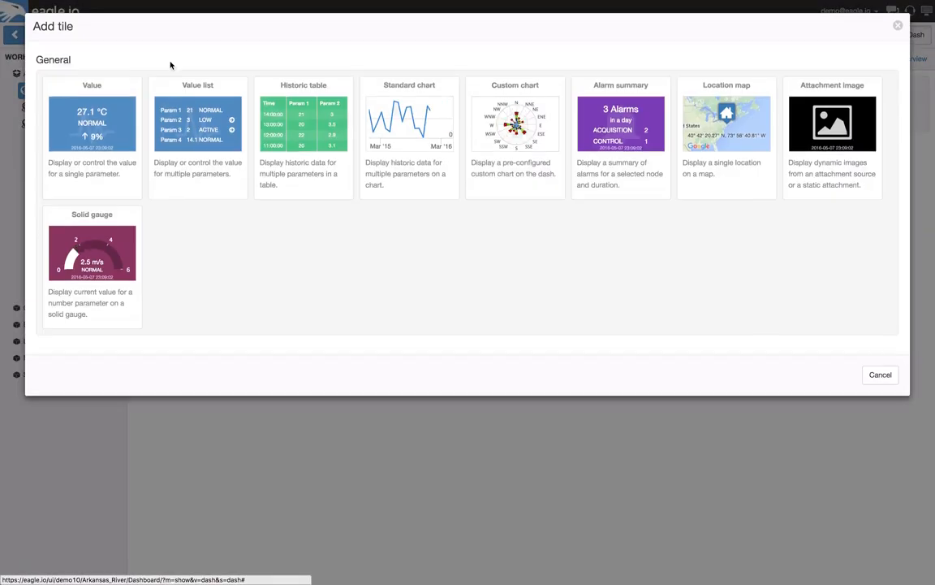
click(821, 144)
click(156, 59)
click(829, 134)
drag(259, 144, 393, 221)
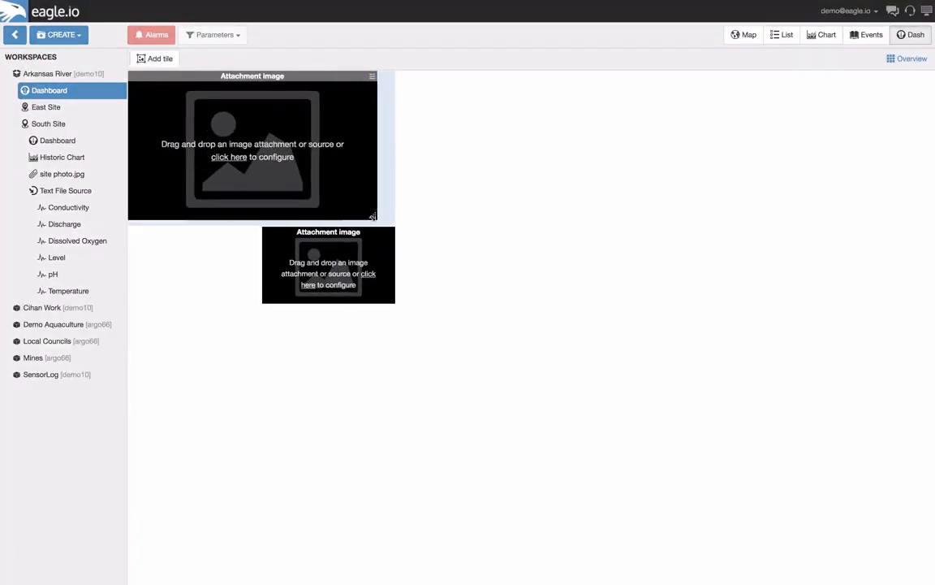
drag(324, 242, 191, 242)
drag(259, 300, 378, 349)
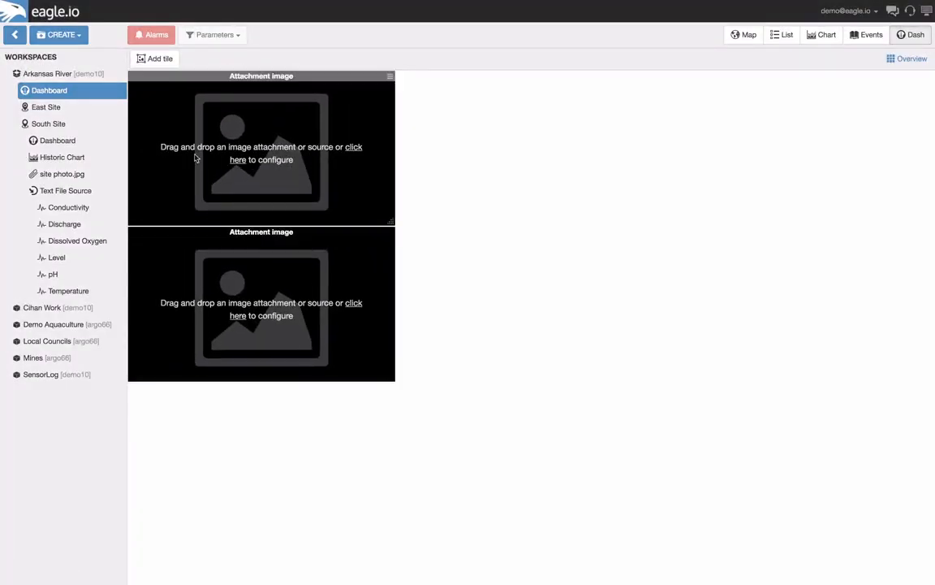
Add two alarm summary tiles stacked beside the image tiles, each stretched to match the image tiles' height
click(240, 159)
click(617, 130)
drag(524, 144, 516, 214)
click(156, 59)
click(618, 132)
drag(549, 77, 455, 244)
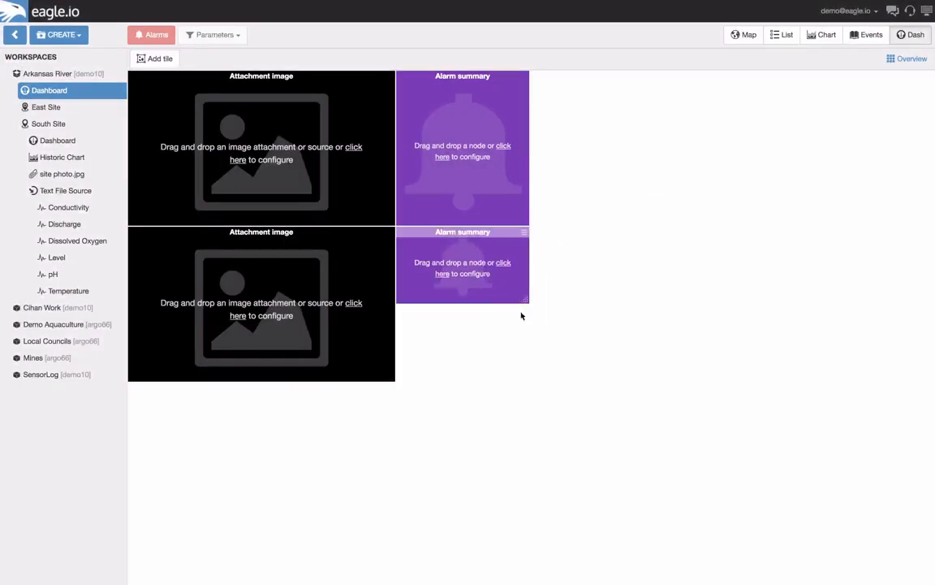
Add two value tiles stacked beside the alarm summary tiles, each stretched to the same row height
click(156, 58)
click(96, 128)
drag(659, 142, 653, 227)
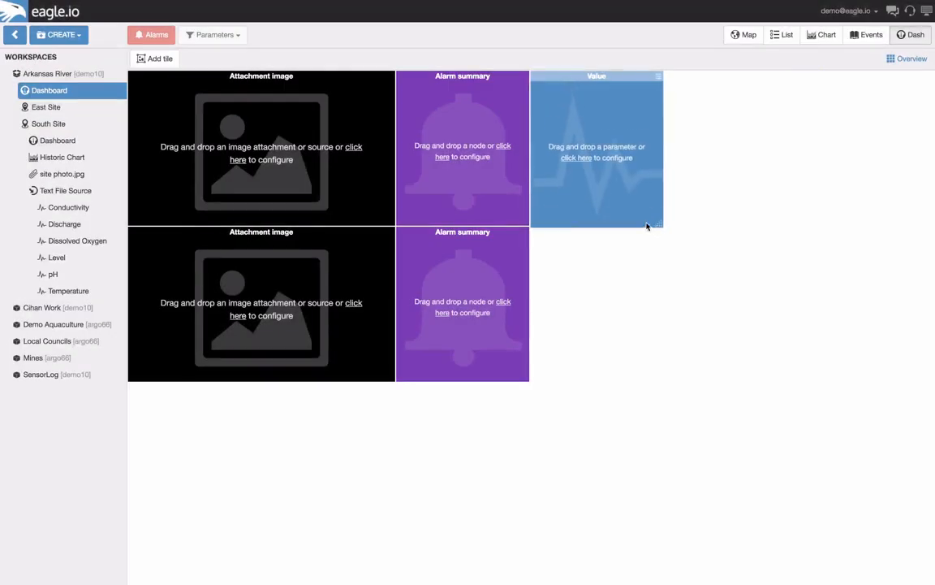
click(156, 58)
click(96, 128)
drag(740, 91, 572, 244)
Add two value list tiles stacked beside the value tiles, sized to fill the remaining width of both rows
click(156, 58)
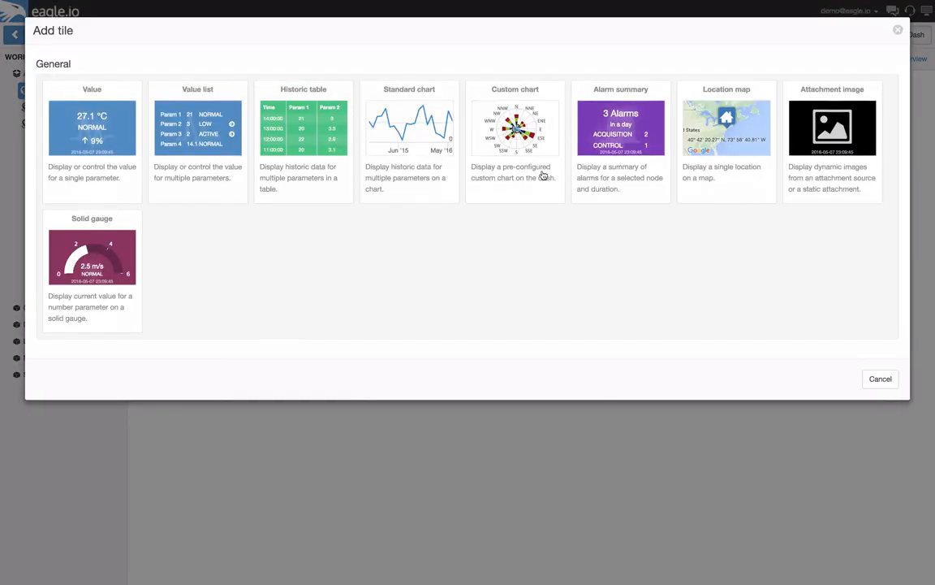
click(198, 127)
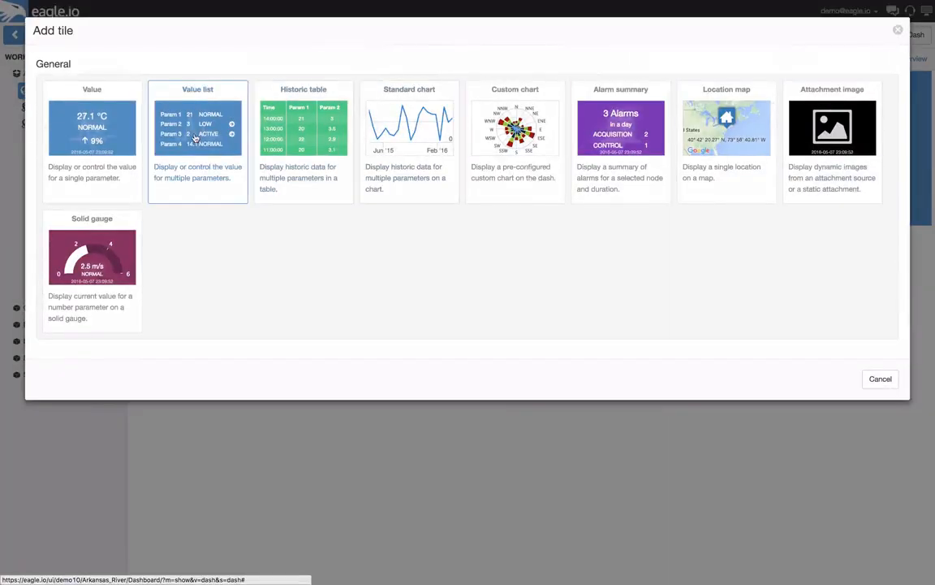
click(184, 130)
drag(804, 244, 911, 391)
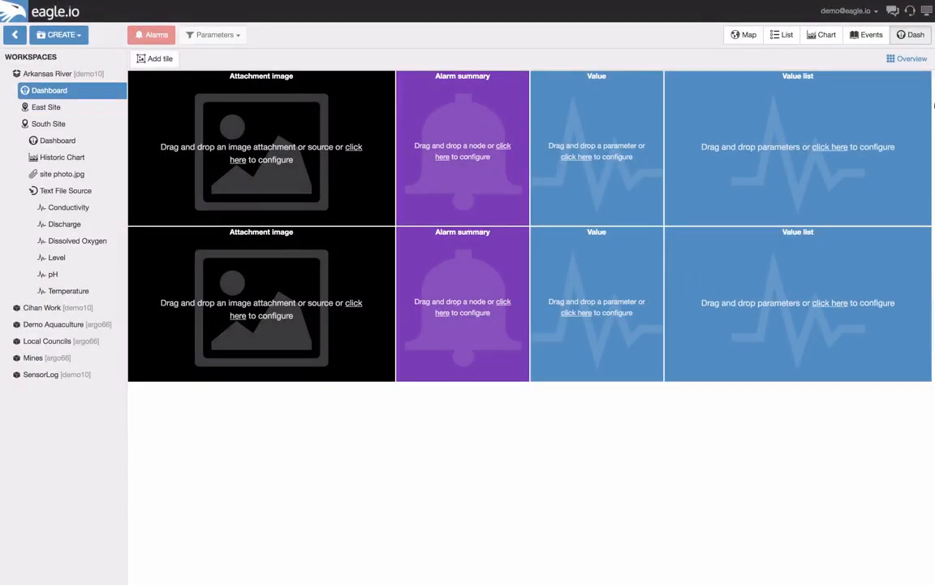
Change the colour of both value list tiles to black
click(925, 75)
click(895, 143)
click(592, 158)
click(605, 240)
click(925, 232)
click(893, 360)
click(591, 157)
click(606, 241)
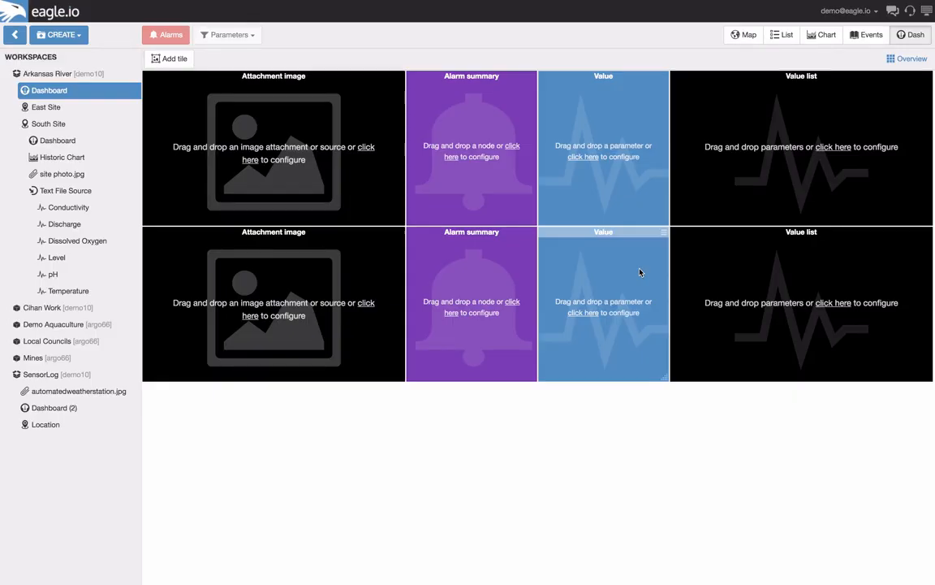
Expand East Site and its Text File Source, return to the Arkansas River dashboard and assign the East Site image to the upper image tile
click(61, 107)
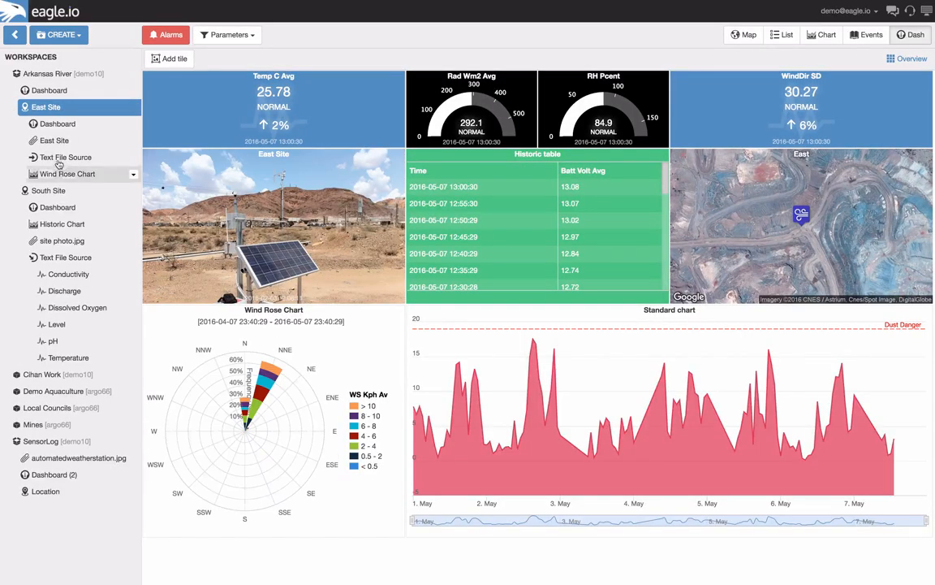
click(62, 157)
click(50, 91)
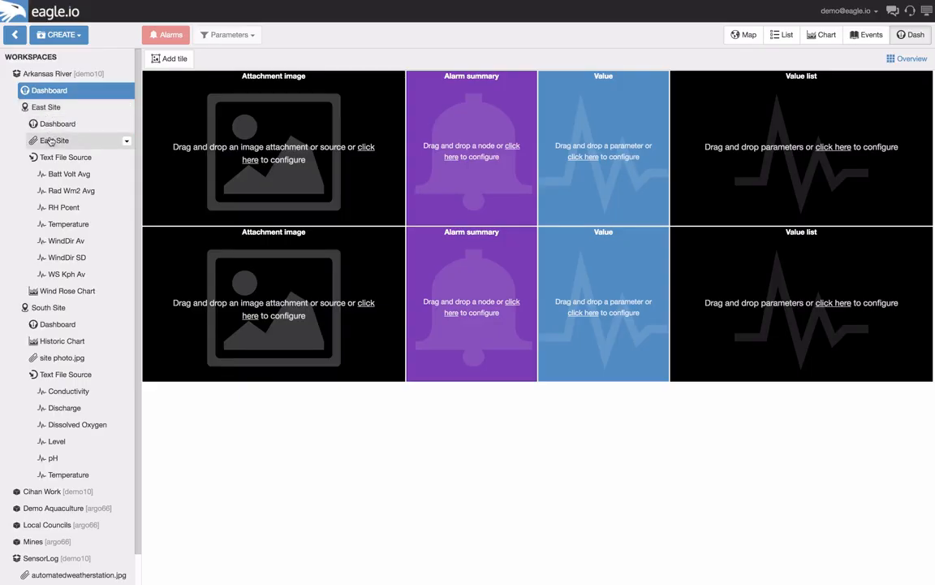
drag(52, 140, 229, 124)
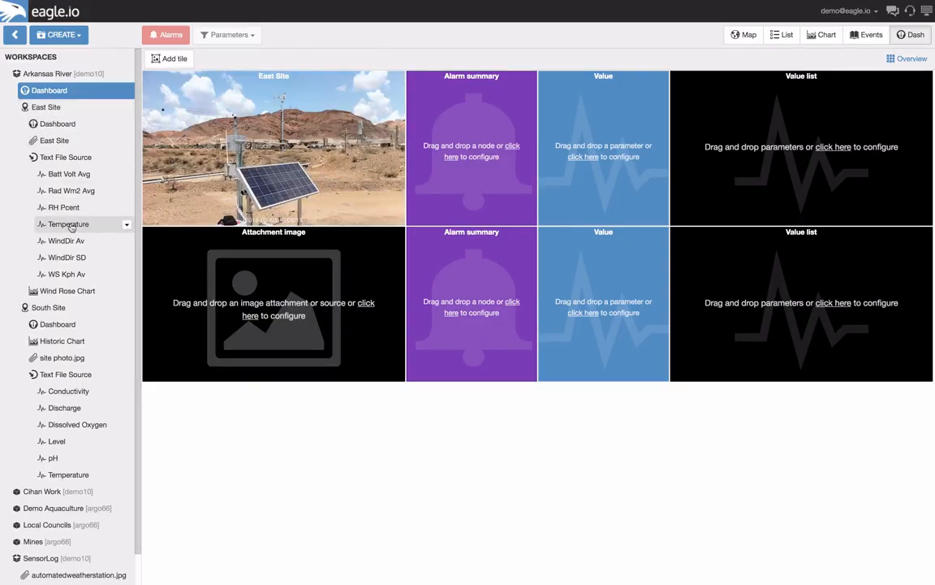
Assign East Site's Temperature to the upper alarm summary, Batt Volt Avg to the upper value tile and its Text File Source to the upper value list
drag(70, 229, 479, 150)
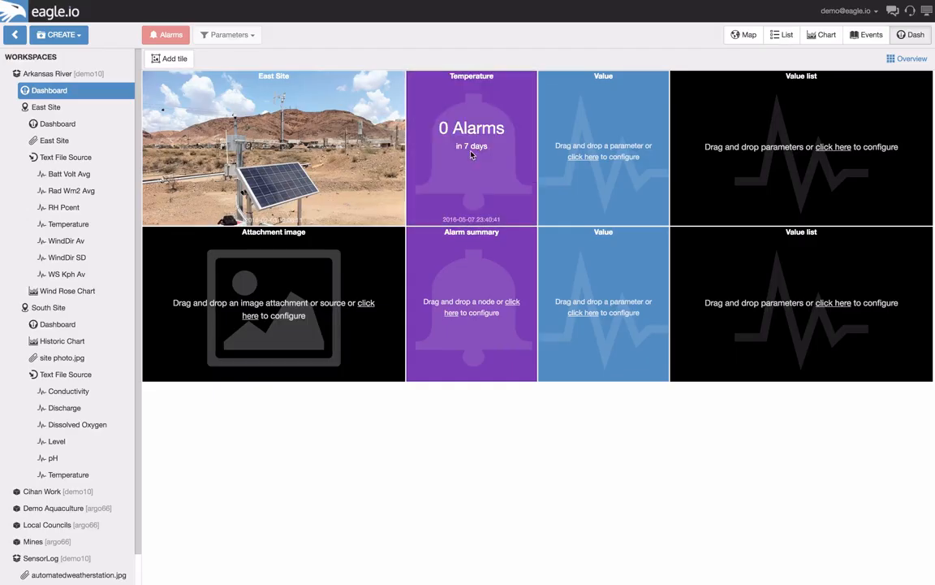
drag(69, 174, 595, 146)
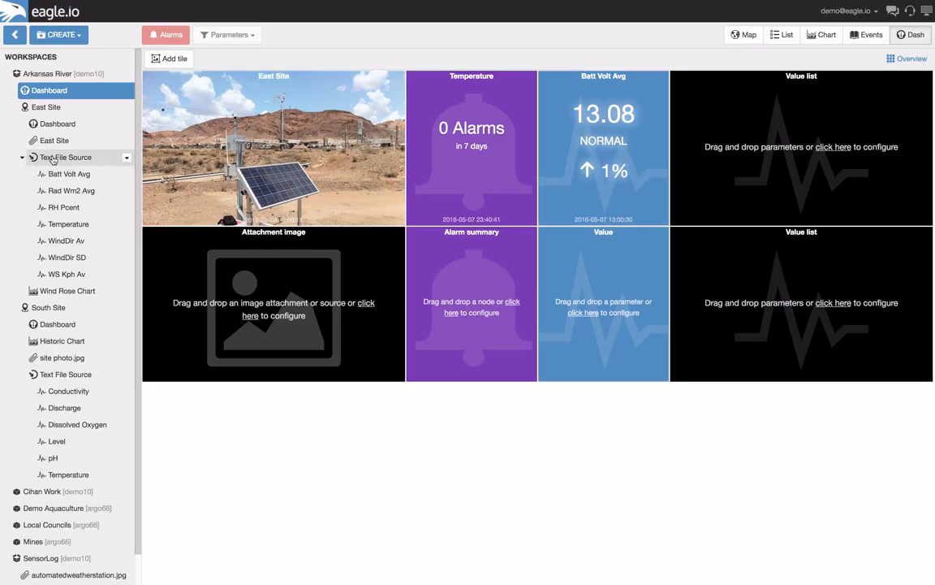
drag(65, 160, 800, 146)
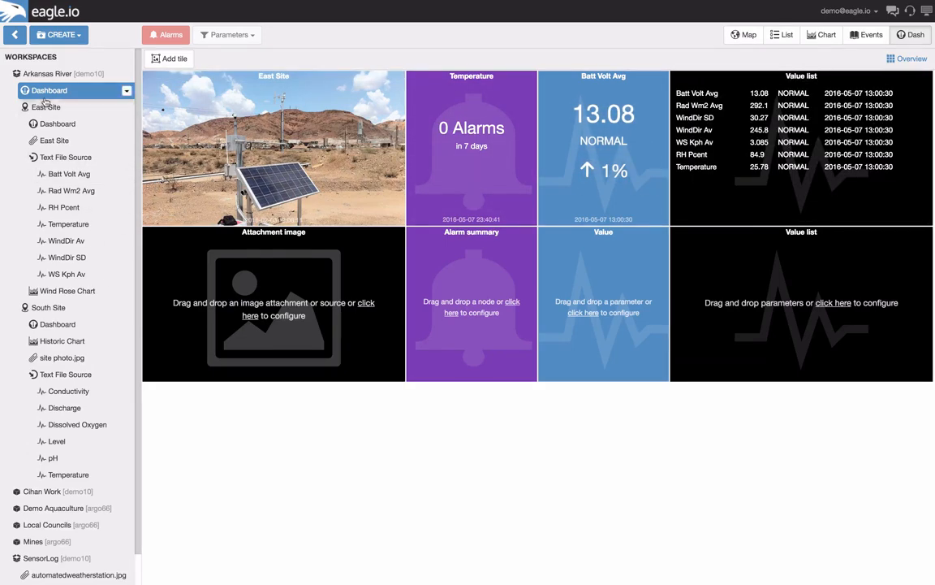
Fill the lower row from South Site with site photo.jpg, Temperature alarms, the Conductivity value and the Text File Source in the value list
scroll(50, 284, down, 1)
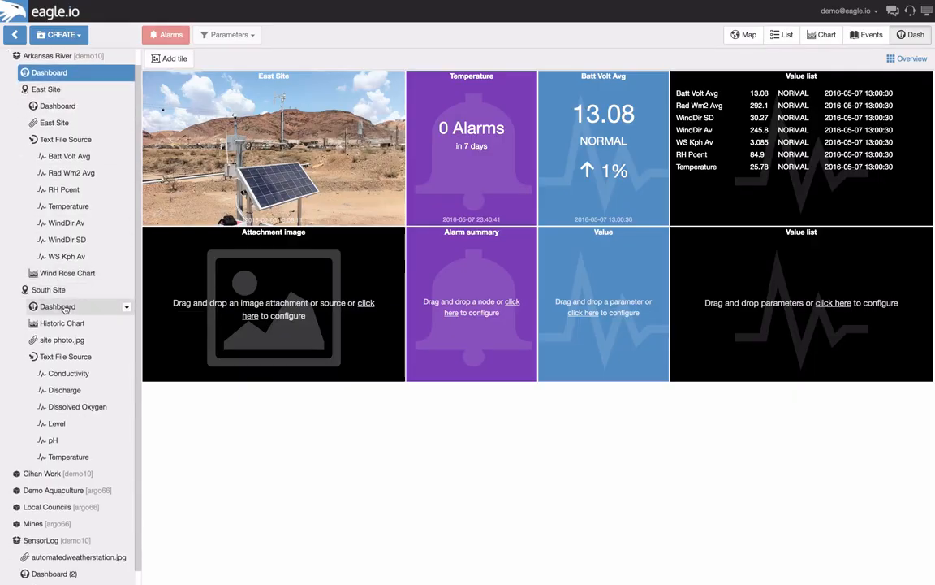
drag(39, 342, 216, 286)
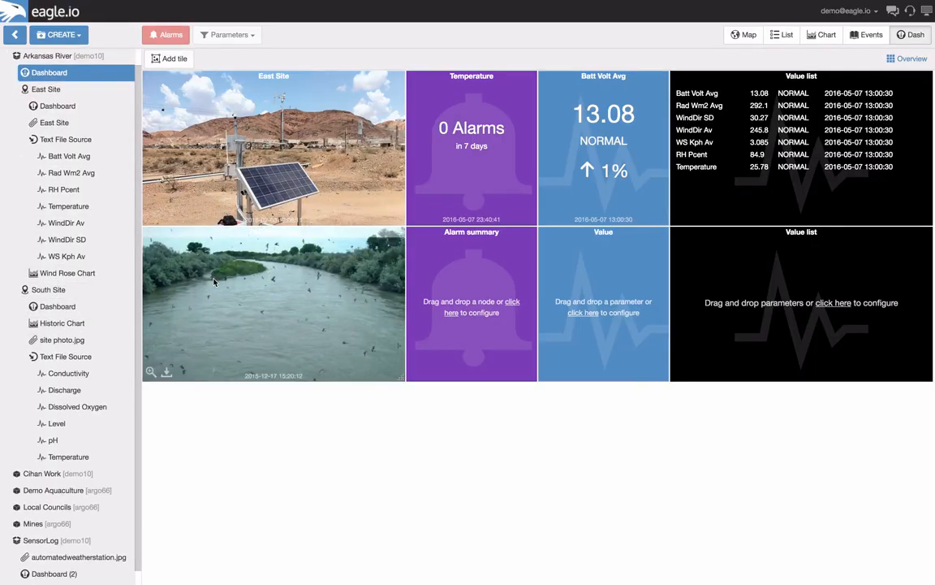
drag(61, 455, 426, 301)
drag(59, 373, 575, 315)
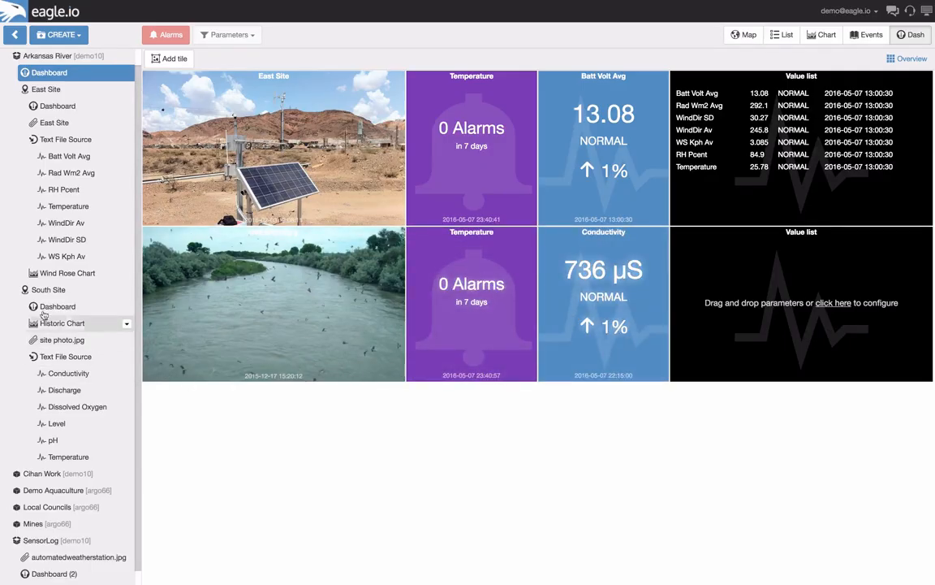
drag(65, 357, 782, 320)
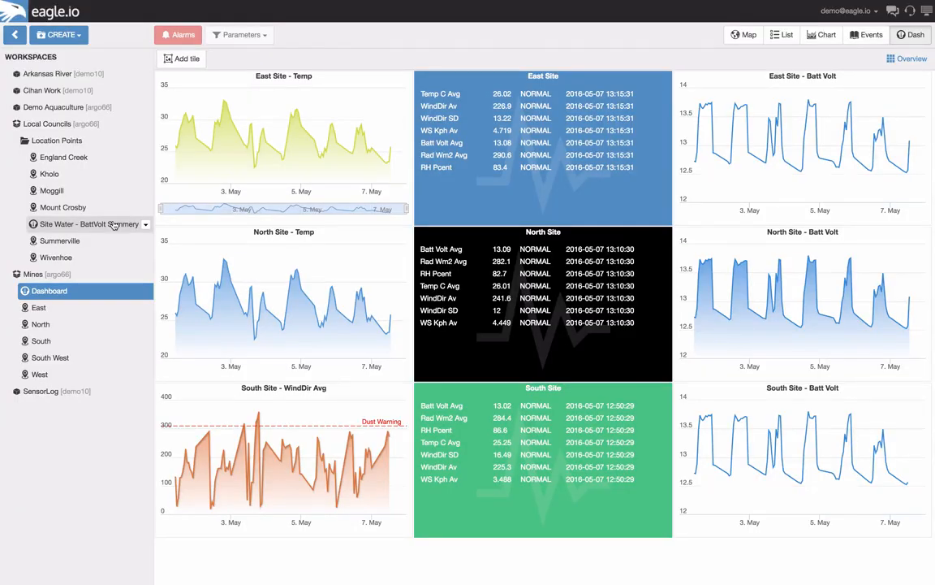
Open the Site Water - BattVolt Summery dashboard under Location Points in the Local Councils workspace
click(114, 224)
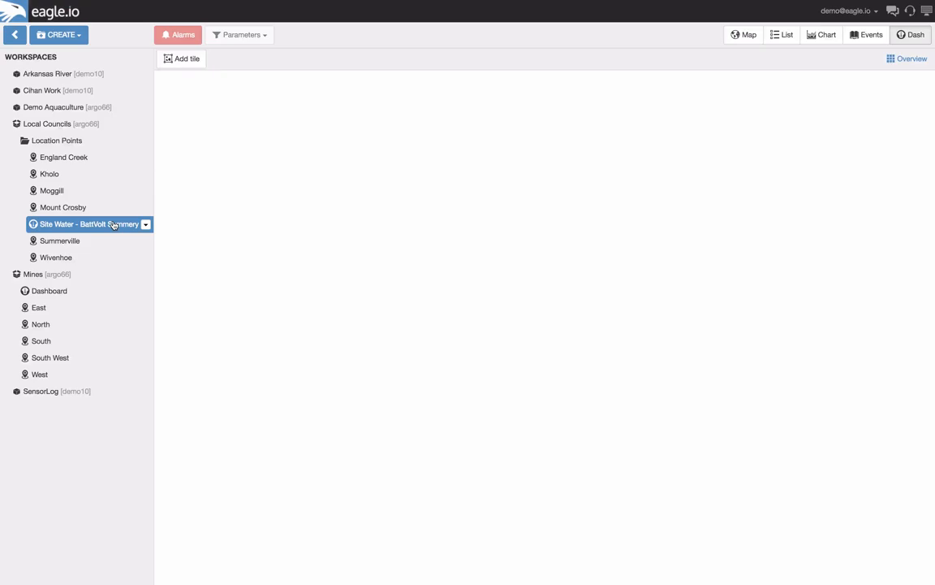